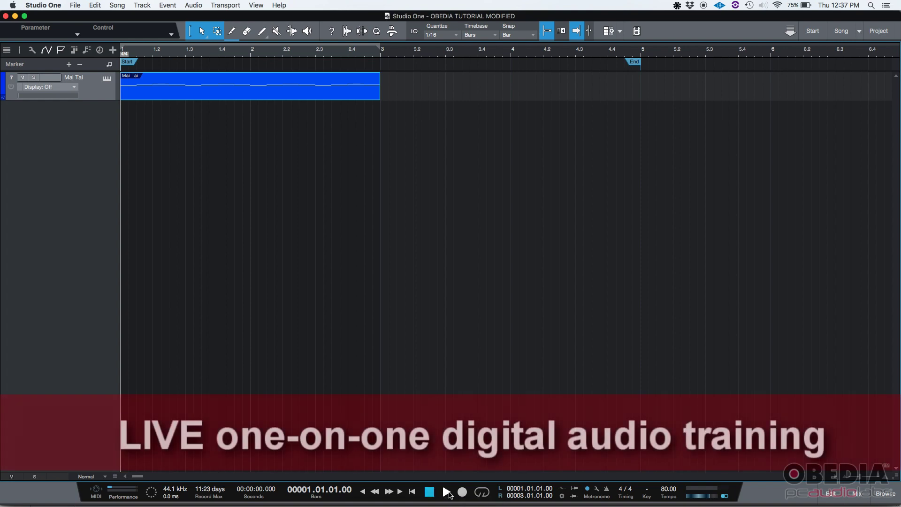
Step: Play back the Mai Tai part, stop it, then open it in the piano roll
{"action": "left_click", "coordinate": [448, 492]}
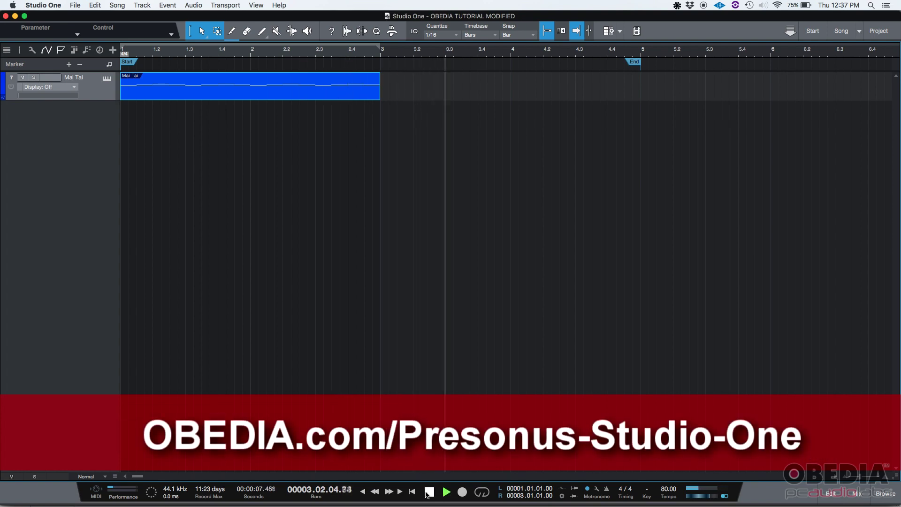
{"action": "left_click", "coordinate": [427, 493]}
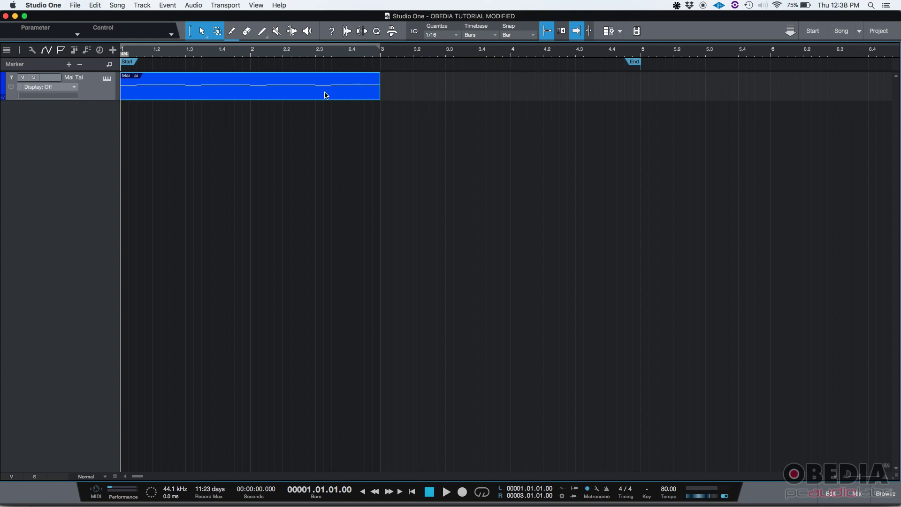
{"action": "double_click", "coordinate": [243, 97]}
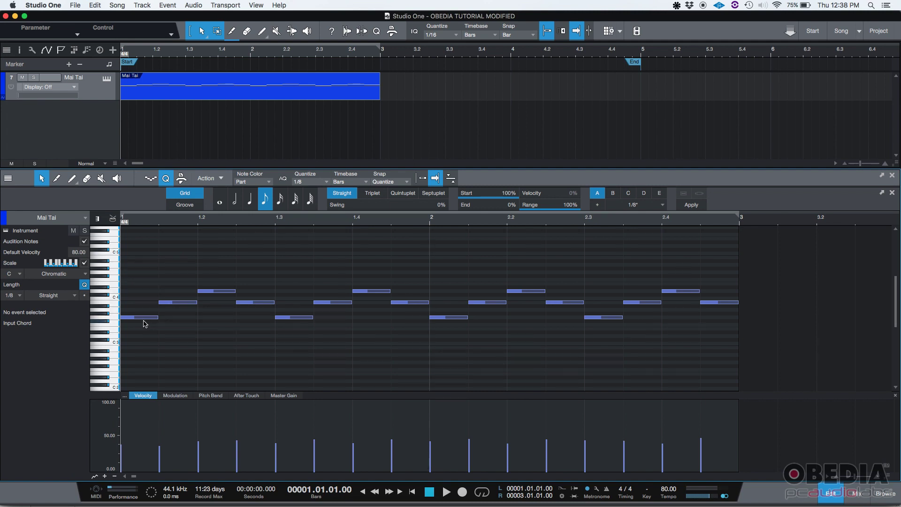
Step: Select the first four notes and open Musical Functions > Velocity for them
{"action": "left_click_drag", "start_coordinate": [131, 253], "coordinate": [261, 353]}
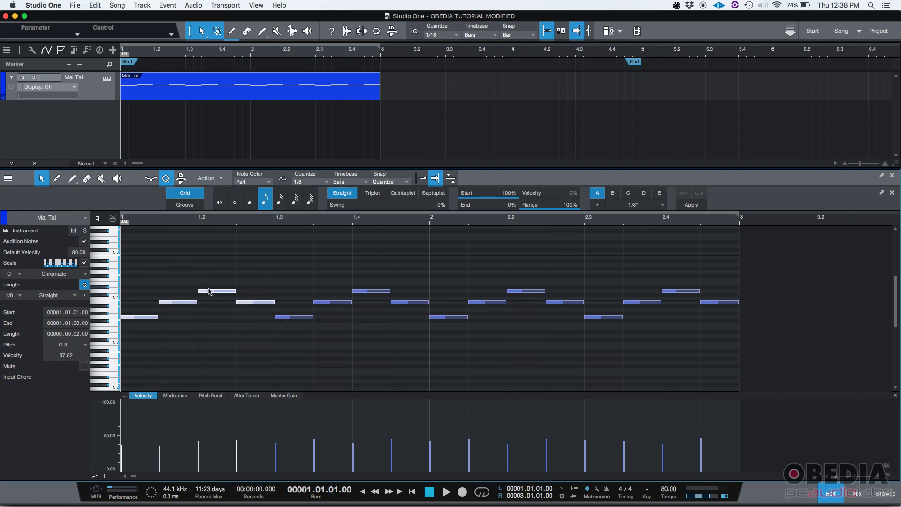
{"action": "right_click", "coordinate": [249, 305]}
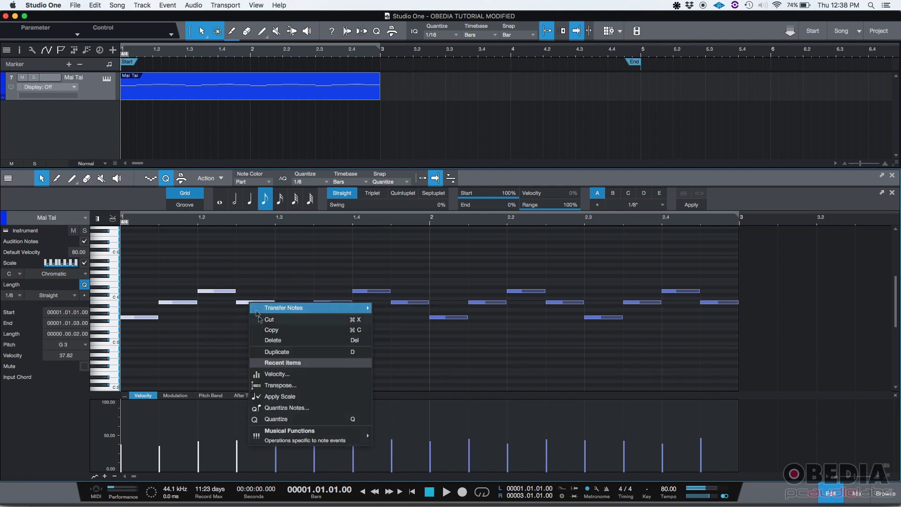
{"action": "mouse_move", "coordinate": [363, 442]}
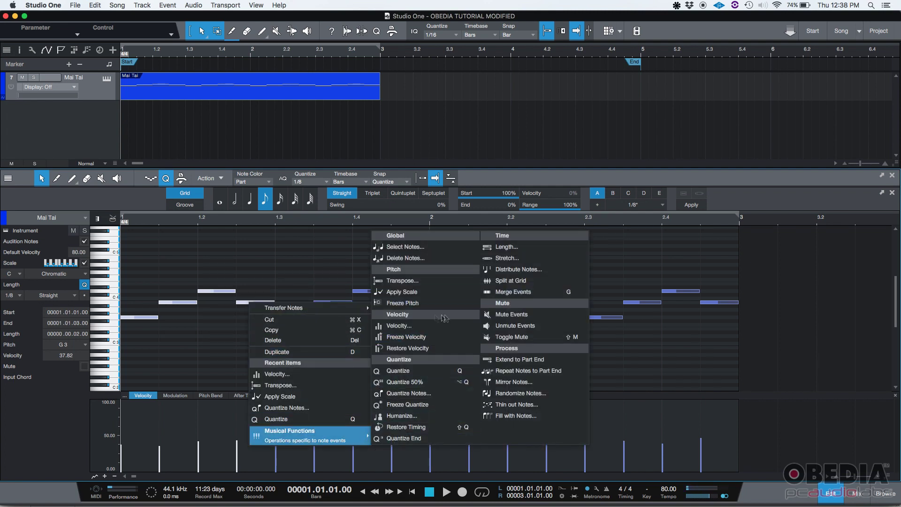
{"action": "left_click", "coordinate": [403, 326]}
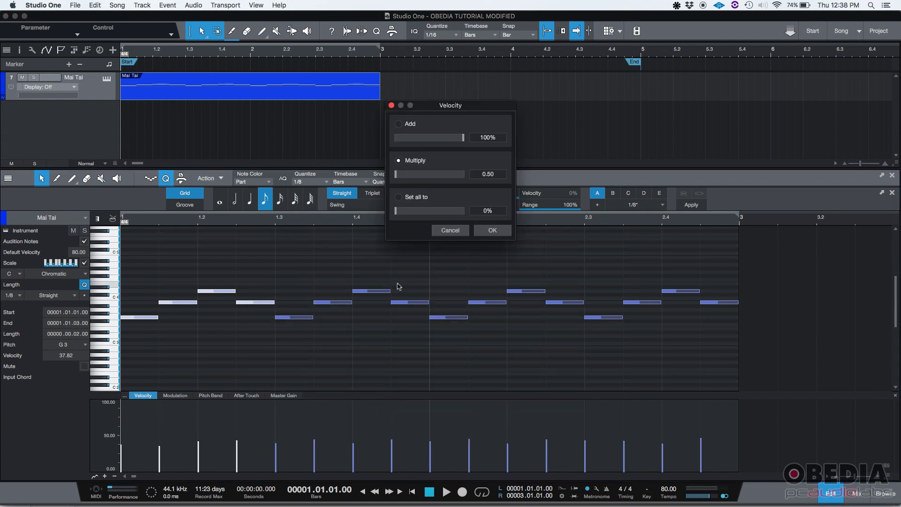
Step: Move the Velocity dialog lower and compare the Add, Multiply and Set all to modes, ending on Add
{"action": "left_click_drag", "start_coordinate": [443, 105], "coordinate": [451, 255]}
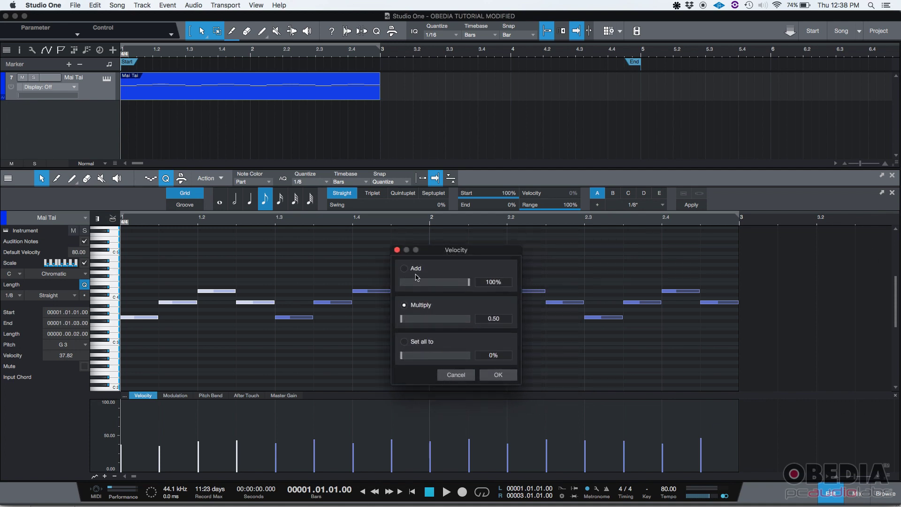
{"action": "left_click", "coordinate": [404, 268]}
{"action": "left_click", "coordinate": [404, 305]}
{"action": "left_click", "coordinate": [404, 342]}
{"action": "left_click", "coordinate": [406, 270]}
Step: Drag the Add amount slider up and down, bringing it back to about 0%
{"action": "left_click_drag", "start_coordinate": [469, 283], "coordinate": [446, 285]}
{"action": "mouse_move", "coordinate": [445, 284]}
{"action": "left_mouse_down"}
{"action": "mouse_move", "coordinate": [421, 285]}
{"action": "mouse_move", "coordinate": [454, 286]}
{"action": "left_mouse_up"}
{"action": "left_click_drag", "start_coordinate": [453, 287], "coordinate": [425, 285]}
{"action": "left_click_drag", "start_coordinate": [424, 285], "coordinate": [435, 285]}
{"action": "left_click", "coordinate": [404, 306]}
Step: Try Multiply factors of 2.00 and 0.82, then Set all to, resetting it to 0%
{"action": "left_click", "coordinate": [402, 320]}
{"action": "left_click_drag", "start_coordinate": [402, 321], "coordinate": [475, 326]}
{"action": "left_click_drag", "start_coordinate": [468, 319], "coordinate": [376, 321]}
{"action": "left_click", "coordinate": [405, 342]}
{"action": "mouse_move", "coordinate": [402, 358]}
{"action": "left_mouse_down"}
{"action": "mouse_move", "coordinate": [430, 358]}
{"action": "mouse_move", "coordinate": [398, 356]}
{"action": "left_mouse_up"}
Step: Switch back to Add, set the amount to 50%, and apply it to the notes
{"action": "left_click", "coordinate": [404, 269]}
{"action": "left_click_drag", "start_coordinate": [435, 283], "coordinate": [453, 285]}
{"action": "left_click", "coordinate": [498, 375]}
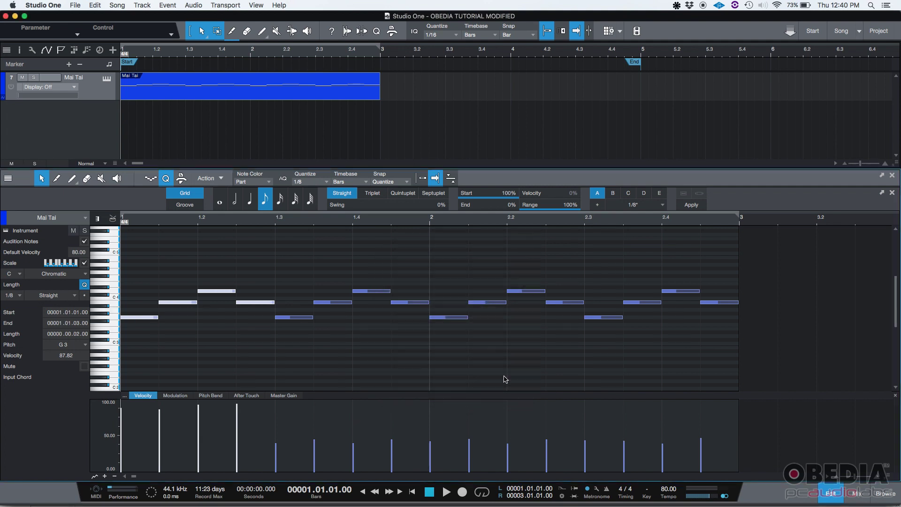
Step: Play the part to hear the louder first four notes, then stop playback
{"action": "left_click", "coordinate": [447, 492]}
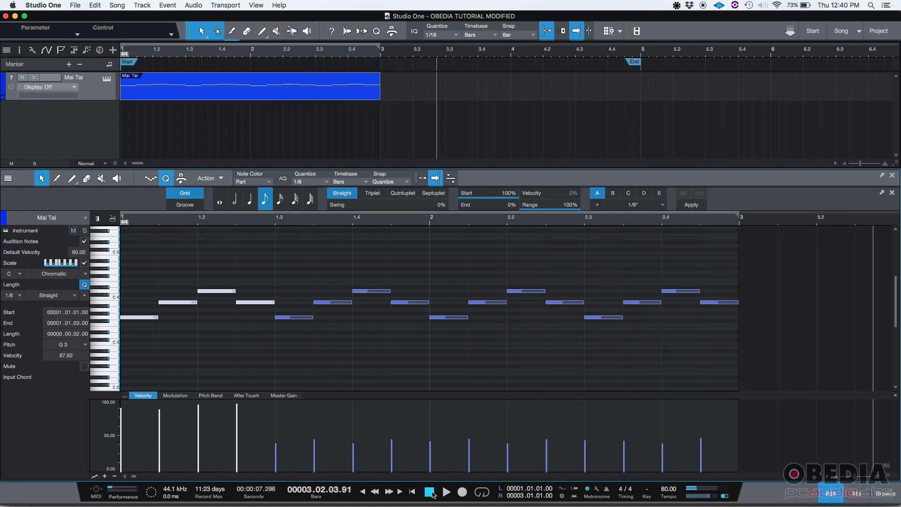
{"action": "left_click", "coordinate": [430, 492]}
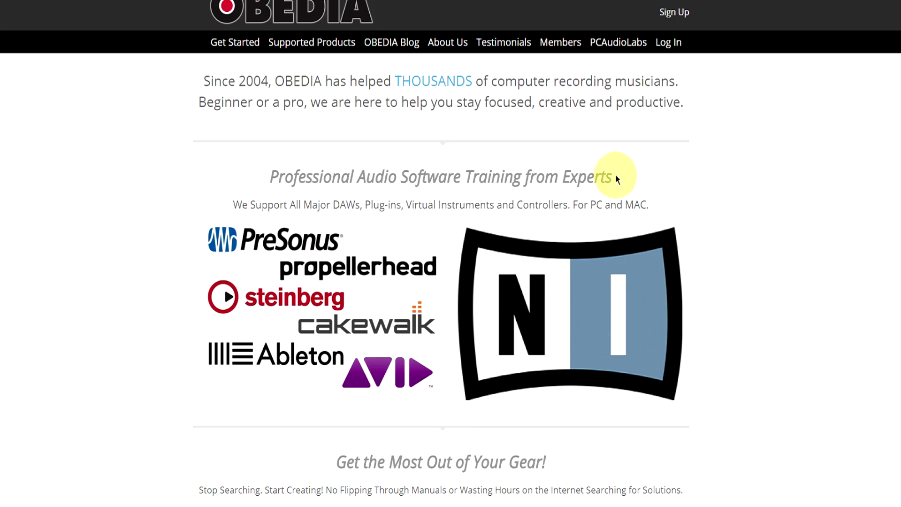
Step: Scroll the OBEDIA page down to Rates and Services and open the SIGN UP NOW form
{"action": "scroll", "coordinate": [614, 175], "scroll_direction": "down", "scroll_amount": 15}
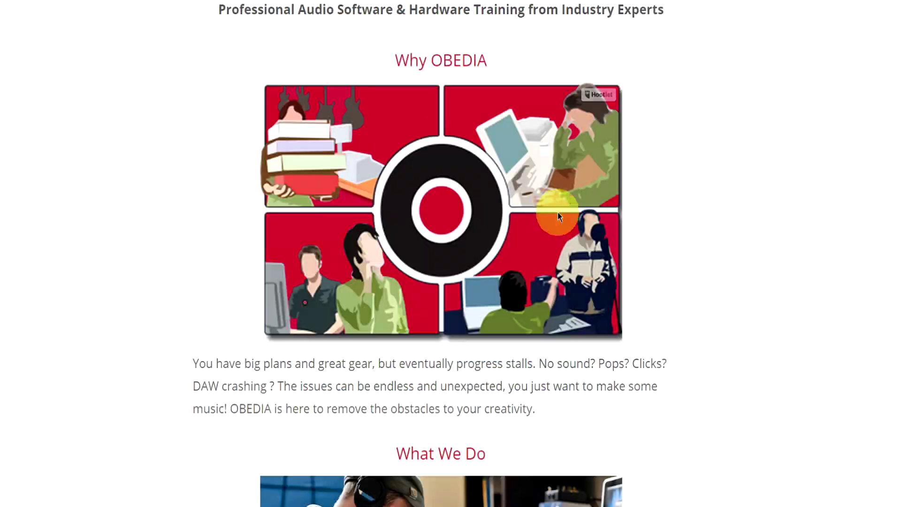
{"action": "scroll", "coordinate": [538, 226], "scroll_direction": "down", "scroll_amount": 20}
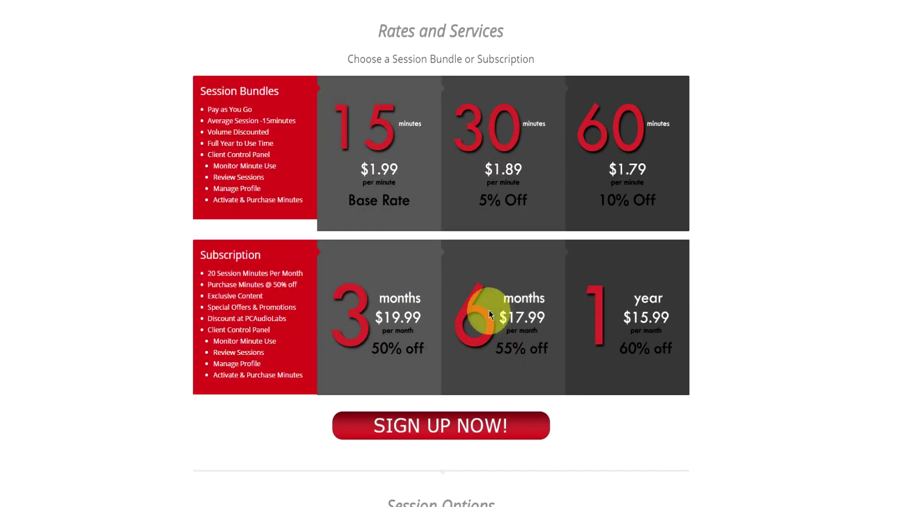
{"action": "scroll", "coordinate": [540, 324], "scroll_direction": "down", "scroll_amount": 3}
{"action": "left_click", "coordinate": [490, 327]}
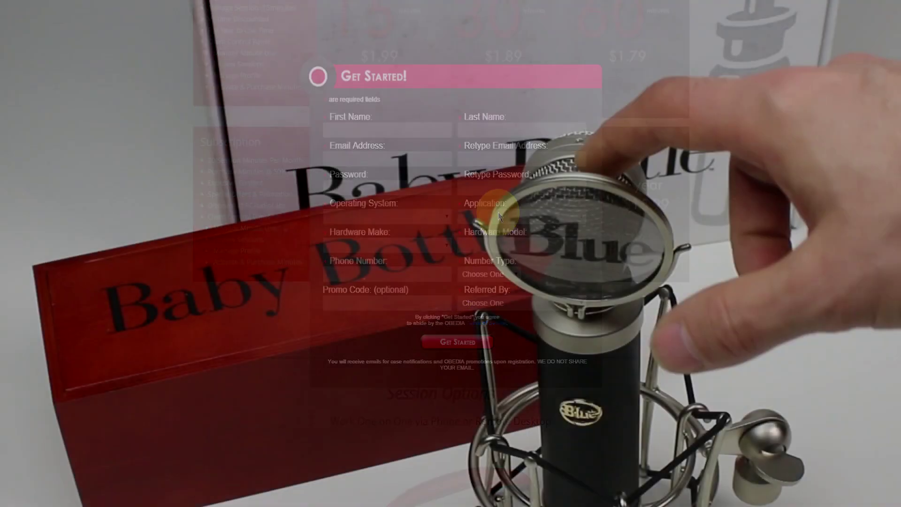